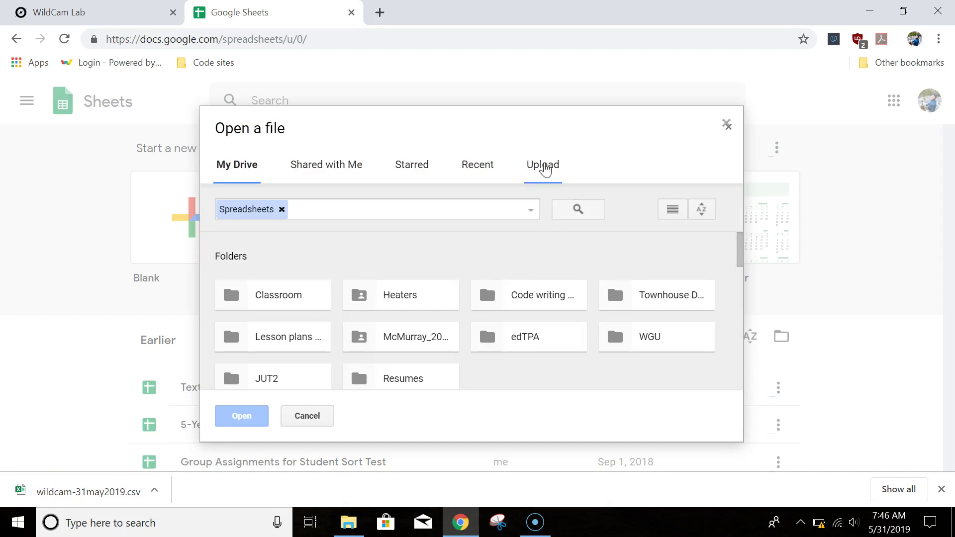
# Upload wildcam-31may2019 from the Downloads folder and open it as a spreadsheet
pyautogui.click(544, 168)
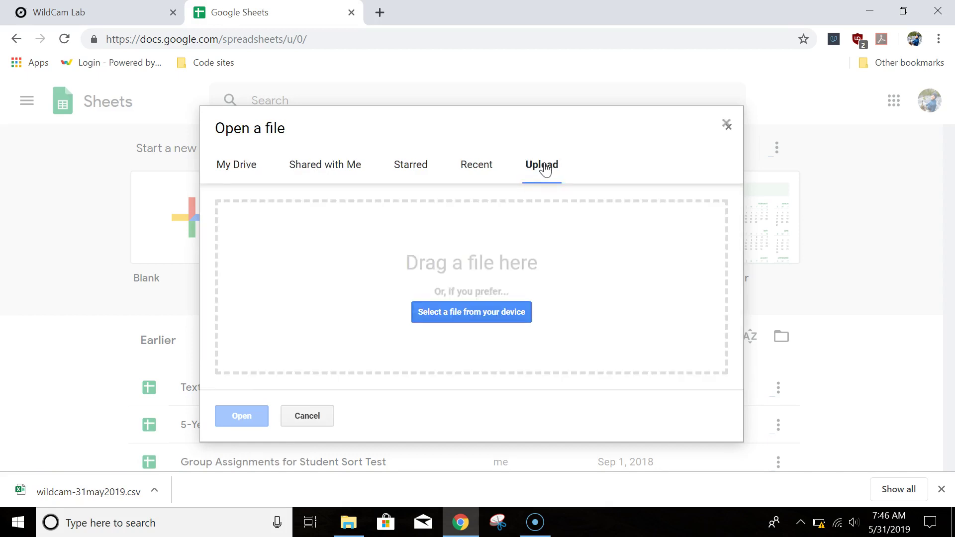
pyautogui.click(456, 316)
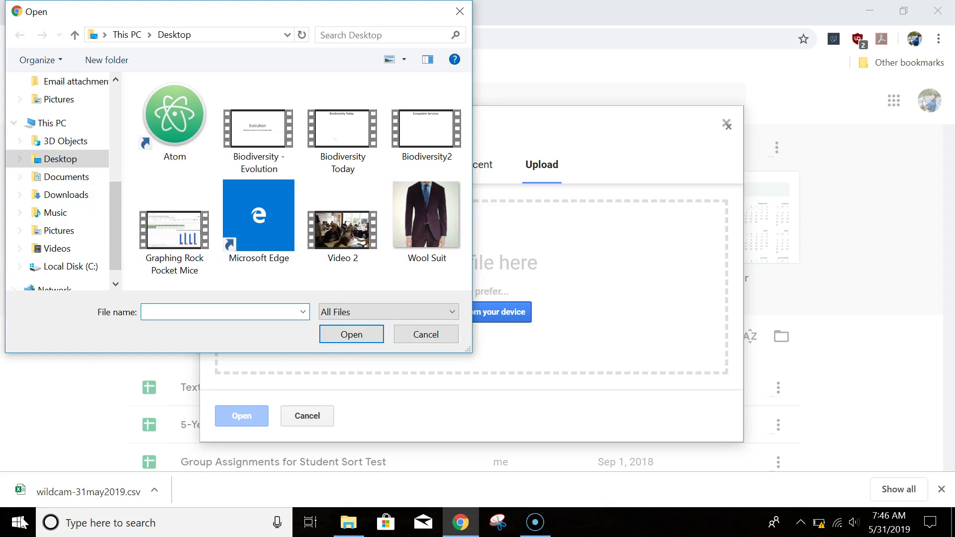
pyautogui.click(66, 194)
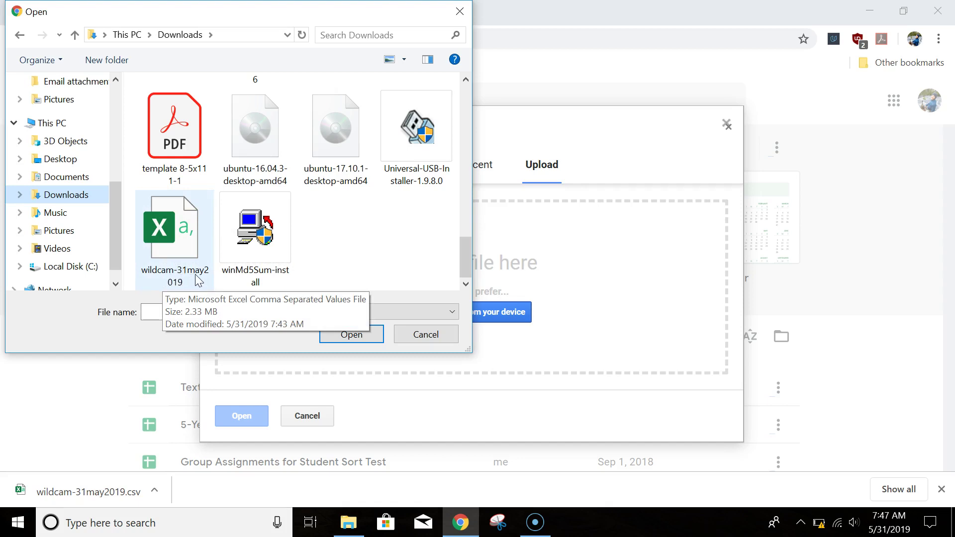
pyautogui.click(181, 233)
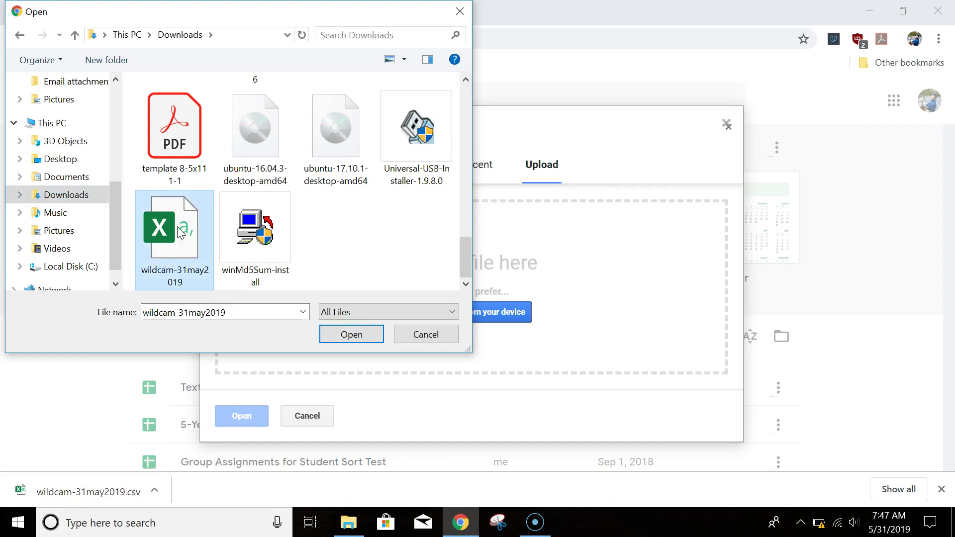
pyautogui.click(359, 335)
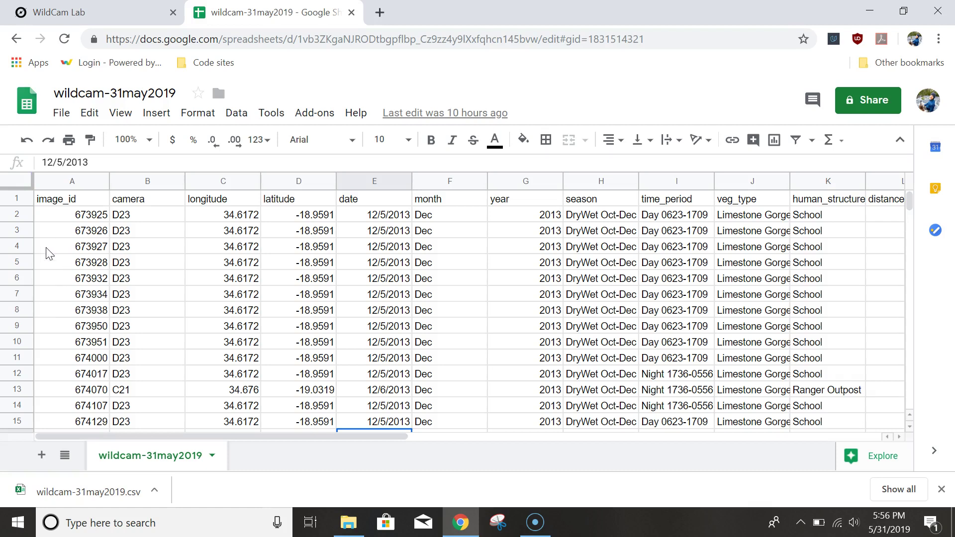
# Look over the imported rows and the columns from image_id through species_count and the percentage fields
pyautogui.scroll(-3, 49, 254)
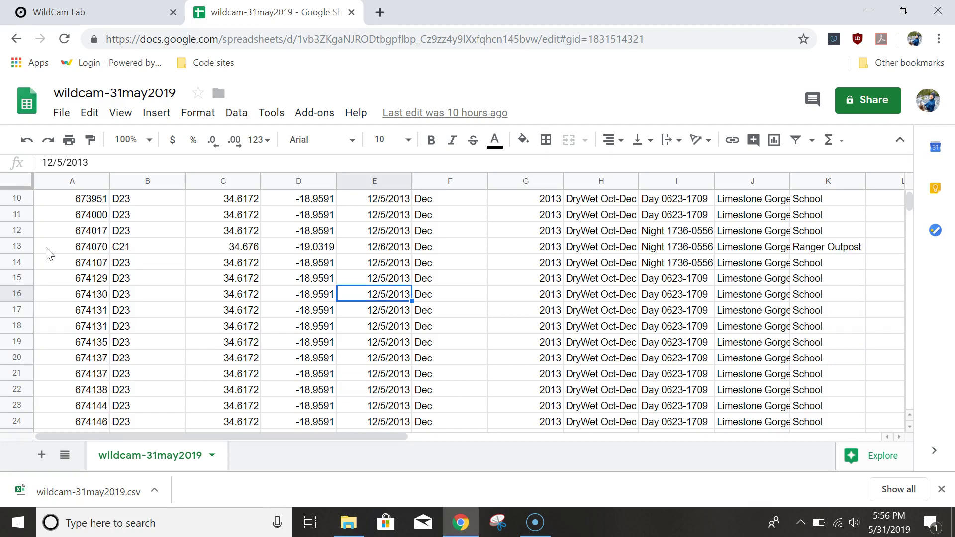
pyautogui.scroll(3, 49, 254)
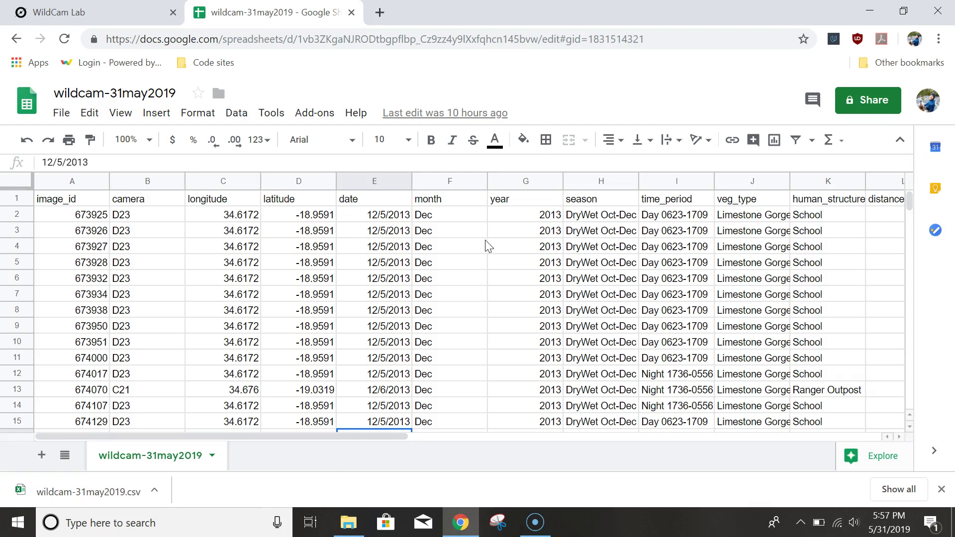
pyautogui.moveTo(395, 436); pyautogui.dragTo(497, 430)
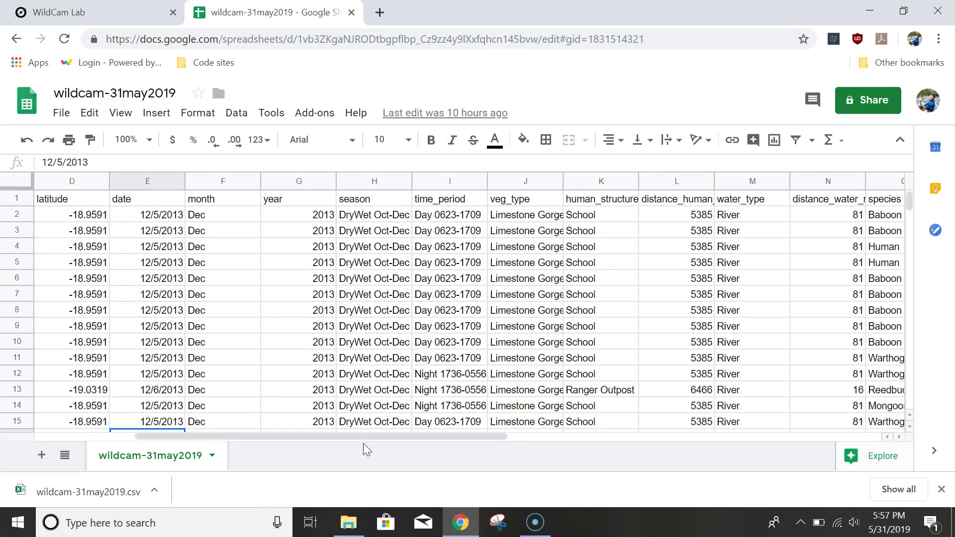
pyautogui.moveTo(363, 437); pyautogui.dragTo(515, 442)
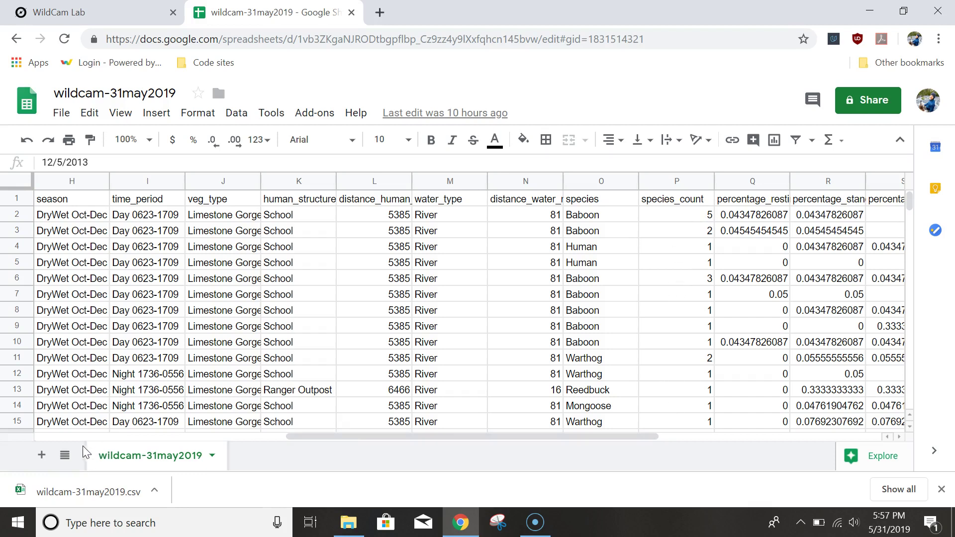
pyautogui.moveTo(20, 495); pyautogui.dragTo(19, 520)
# Create a pivot table on a new sheet from the whole wildcam-31may2019 data range A1:X8072
pyautogui.hotkey('ctrl', 'Home')
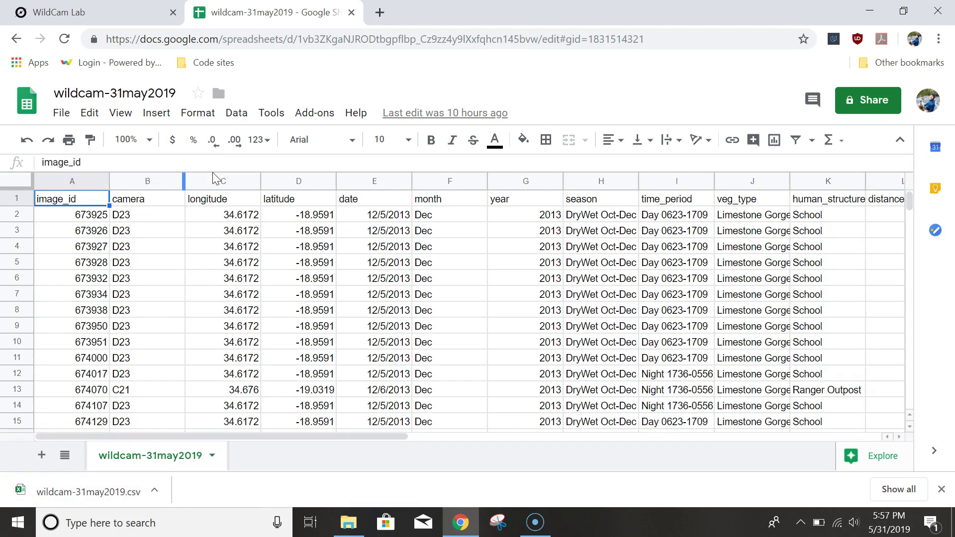
pyautogui.click(237, 115)
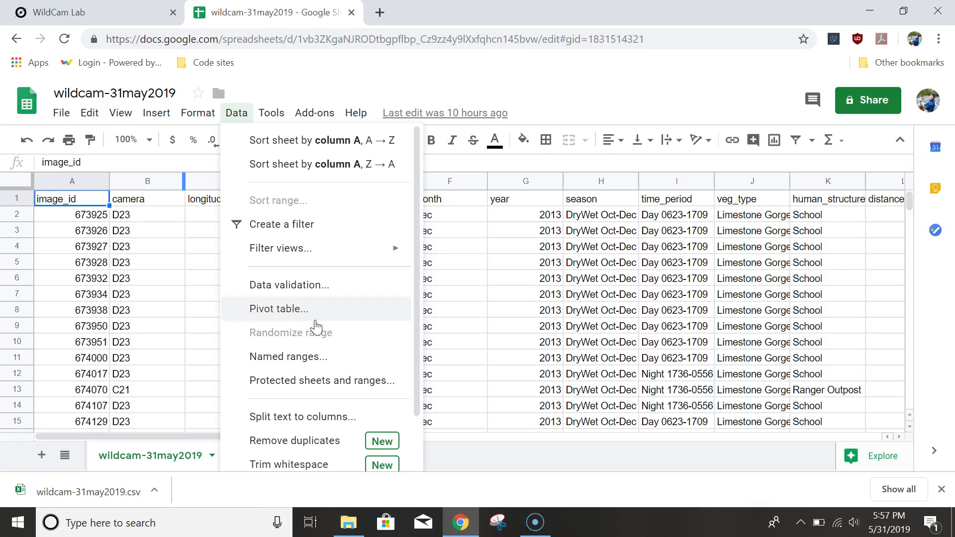
pyautogui.click(295, 313)
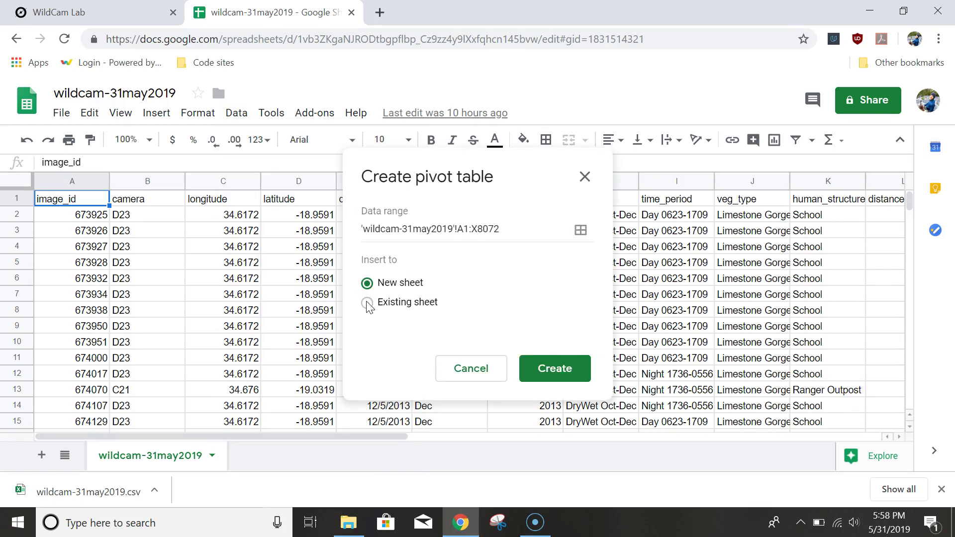
pyautogui.click(552, 368)
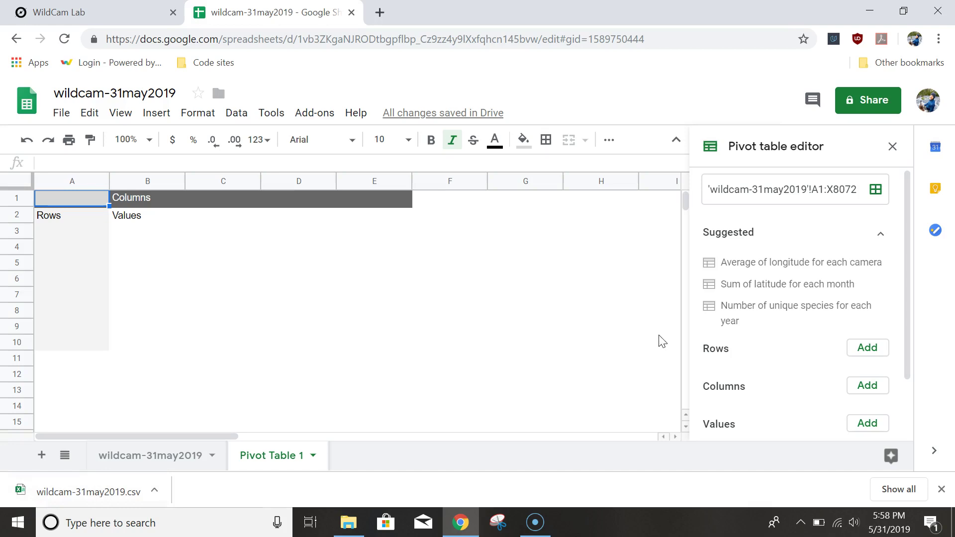
# Add season as the row field of the pivot table
pyautogui.click(868, 355)
pyautogui.scroll(-3, 825, 398)
pyautogui.scroll(-1, 824, 400)
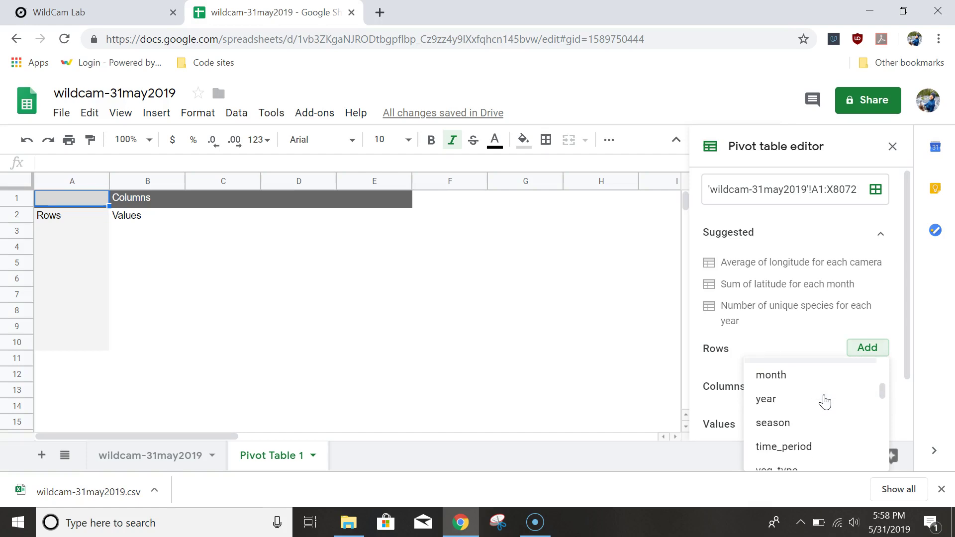
pyautogui.click(795, 418)
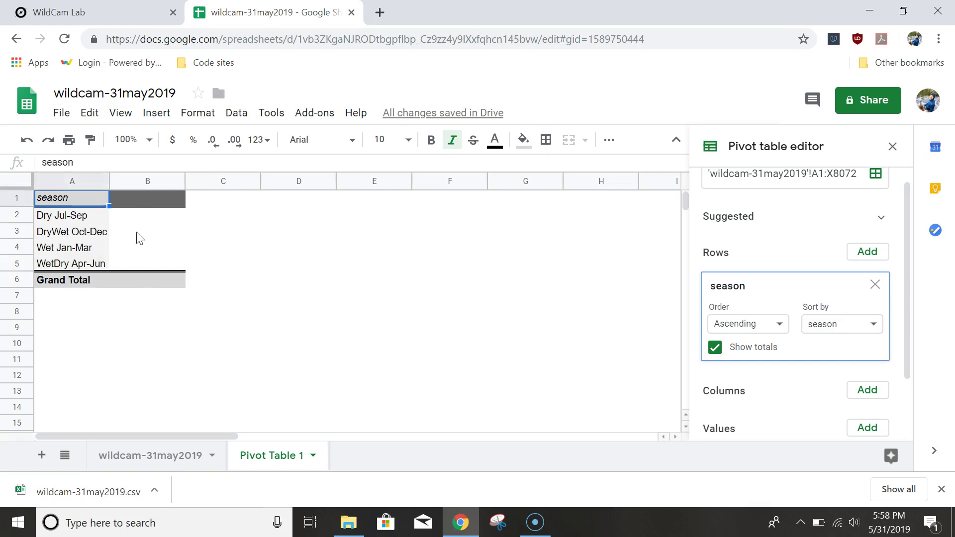
# Add species_count as the pivot table's value field, summarized by SUM
pyautogui.scroll(-1, 824, 381)
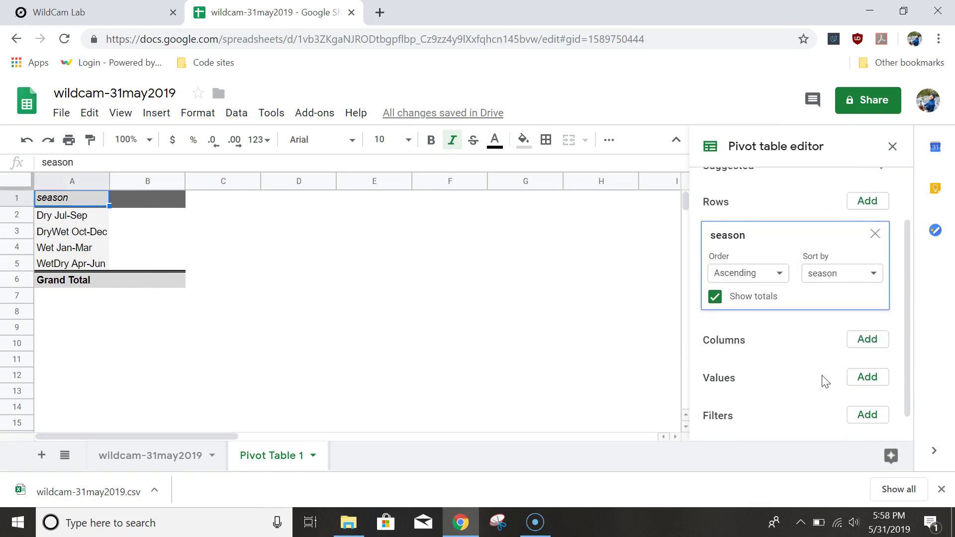
pyautogui.click(864, 376)
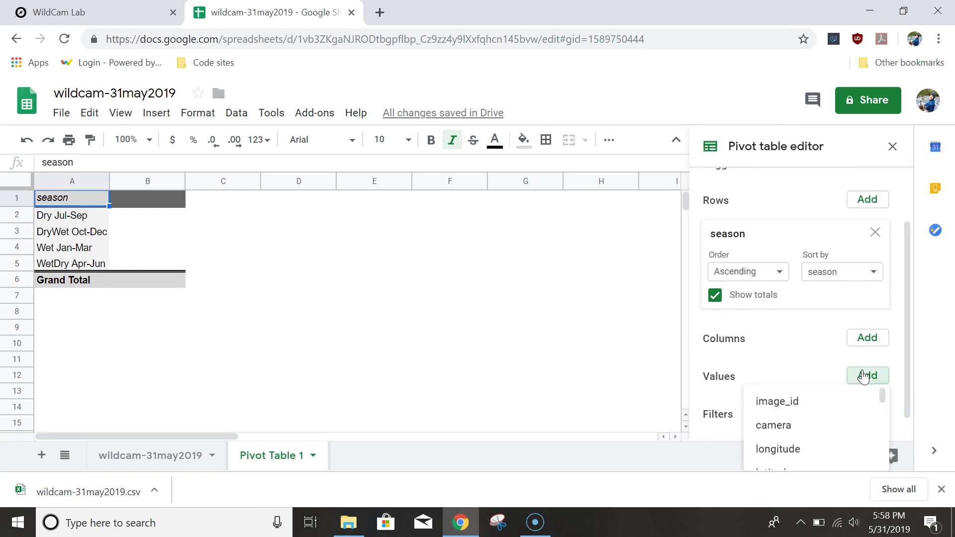
pyautogui.scroll(-3, 821, 416)
pyautogui.scroll(-5, 822, 417)
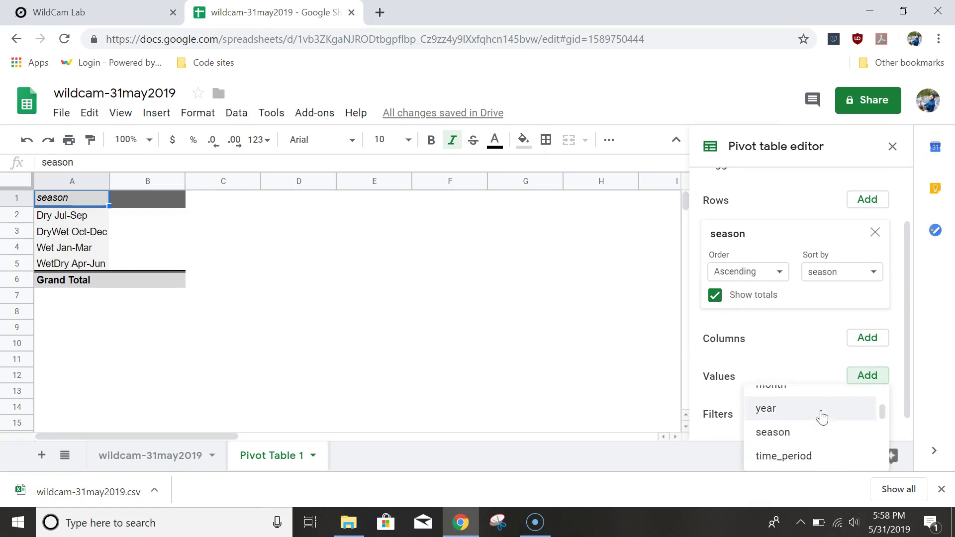
pyautogui.scroll(-2, 821, 417)
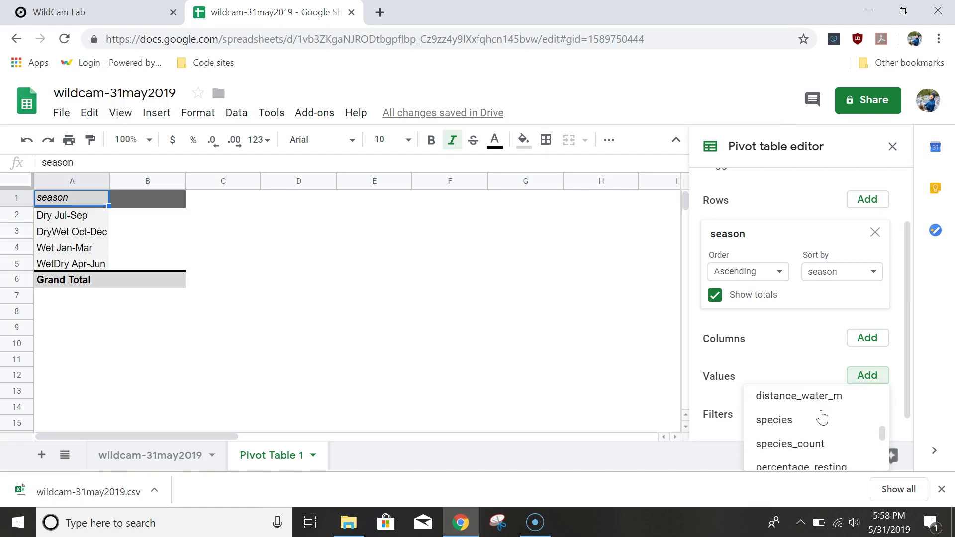
pyautogui.click(793, 446)
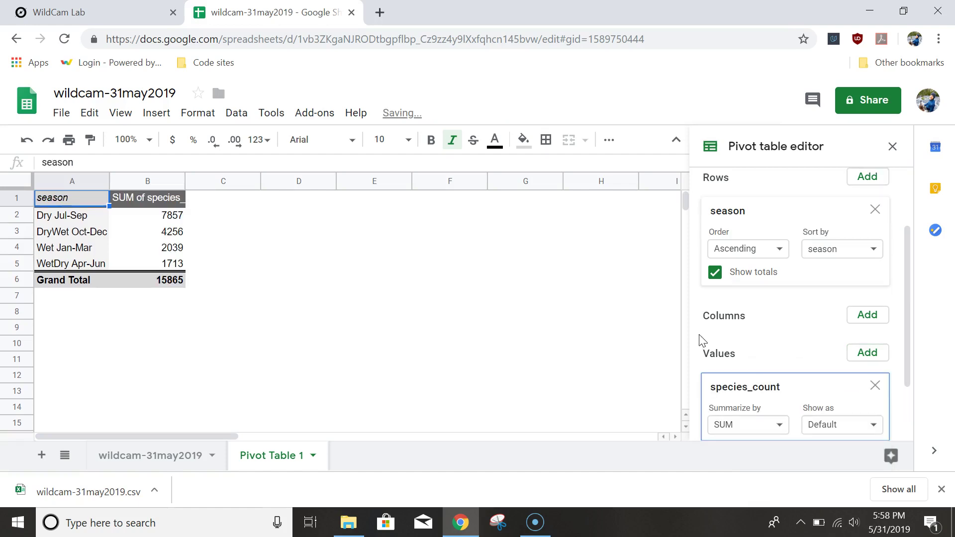
# Insert a column chart of the pivot table data and dismiss the New Chart Editor notice
pyautogui.scroll(-1, 687, 335)
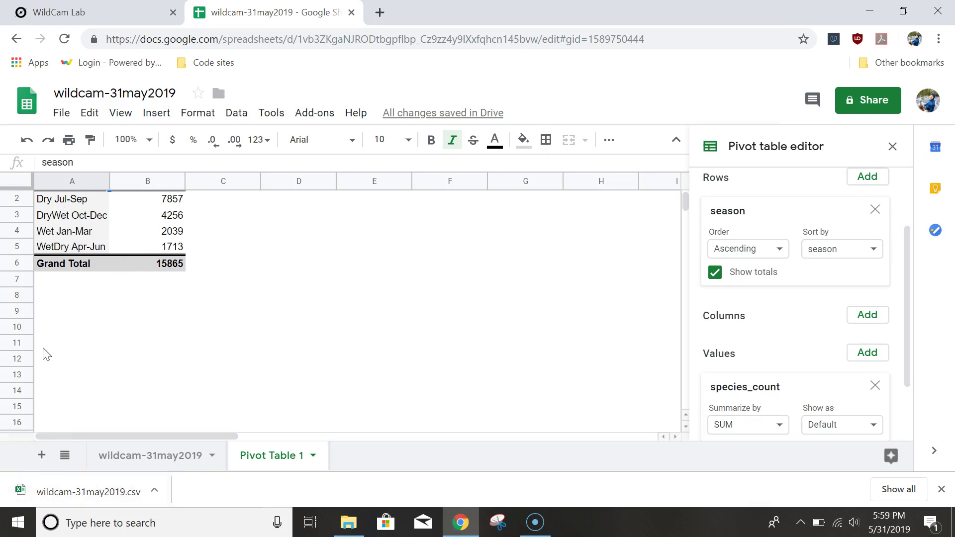
pyautogui.click(59, 204)
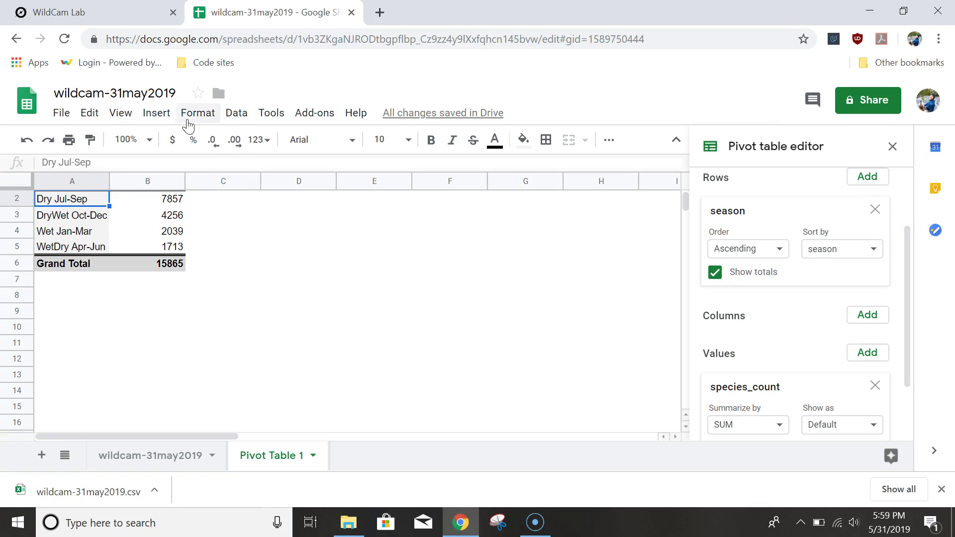
pyautogui.click(156, 116)
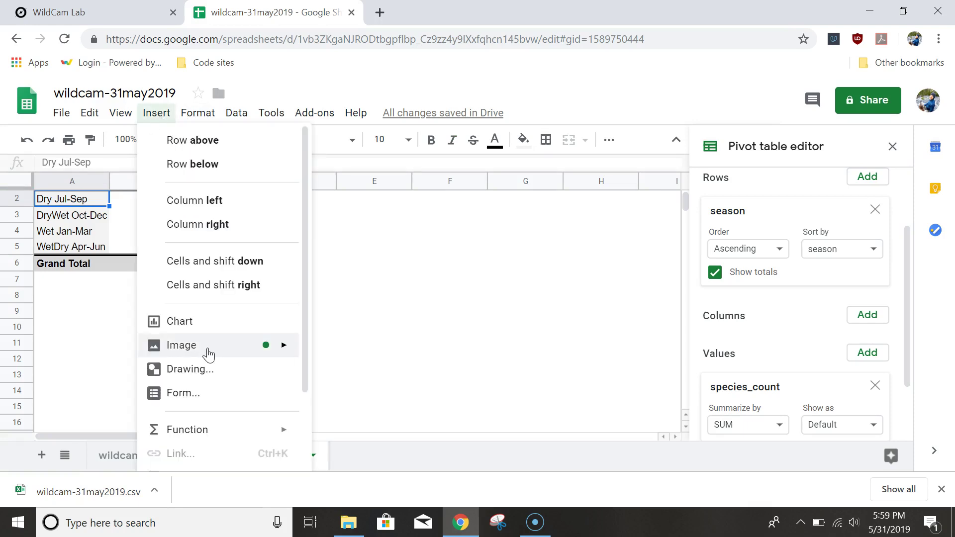
pyautogui.press('Escape')
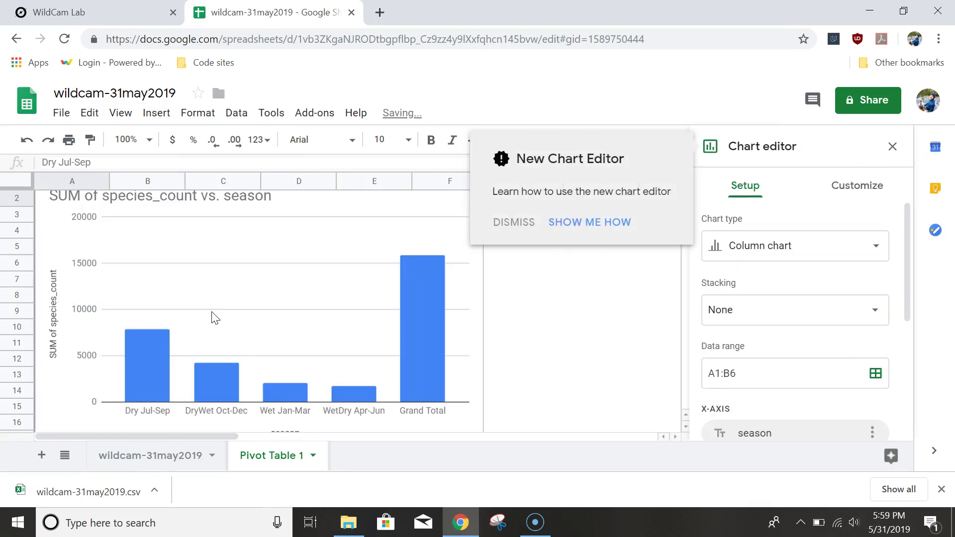
pyautogui.click(514, 222)
pyautogui.scroll(1, 311, 287)
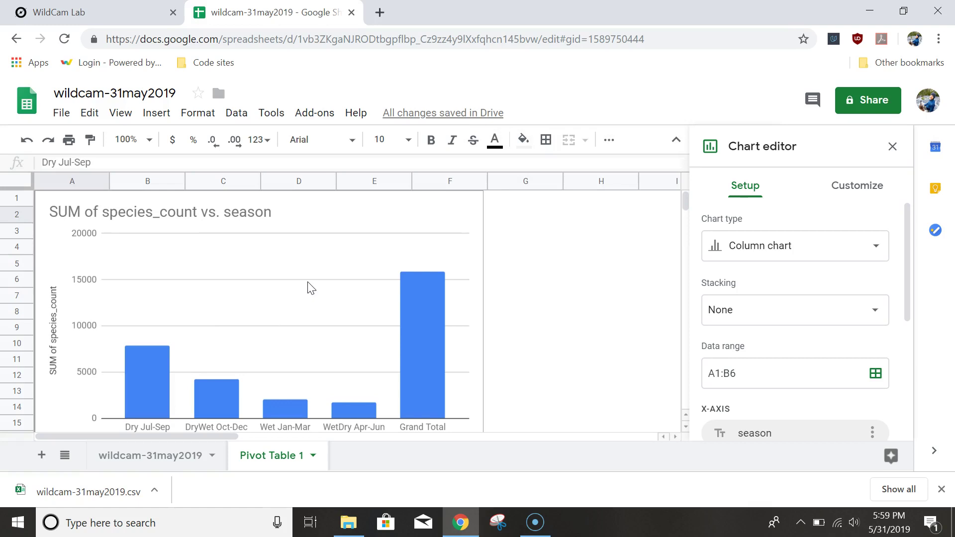
# Move the chart beside the pivot table, starting in column C, so it leaves the table uncovered
pyautogui.scroll(-1, 311, 287)
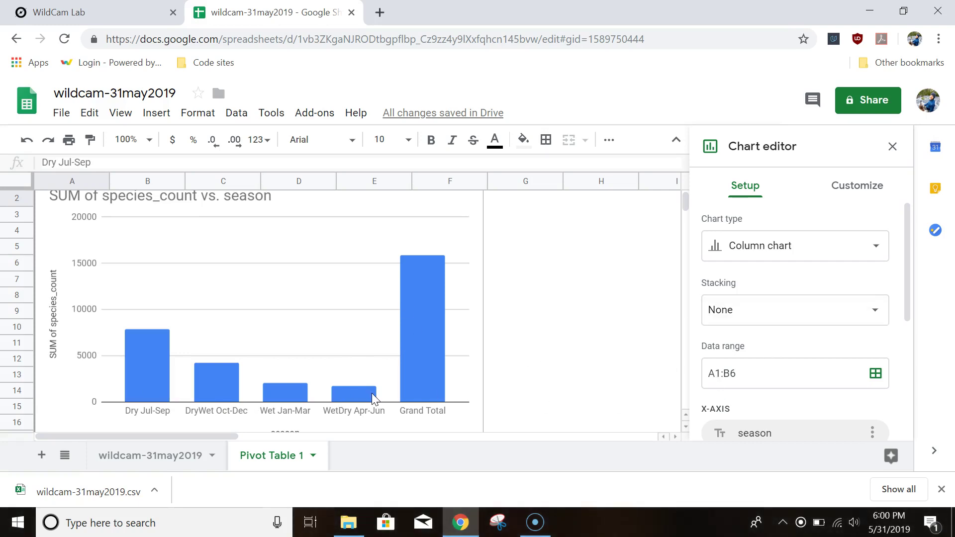
pyautogui.doubleClick(313, 343)
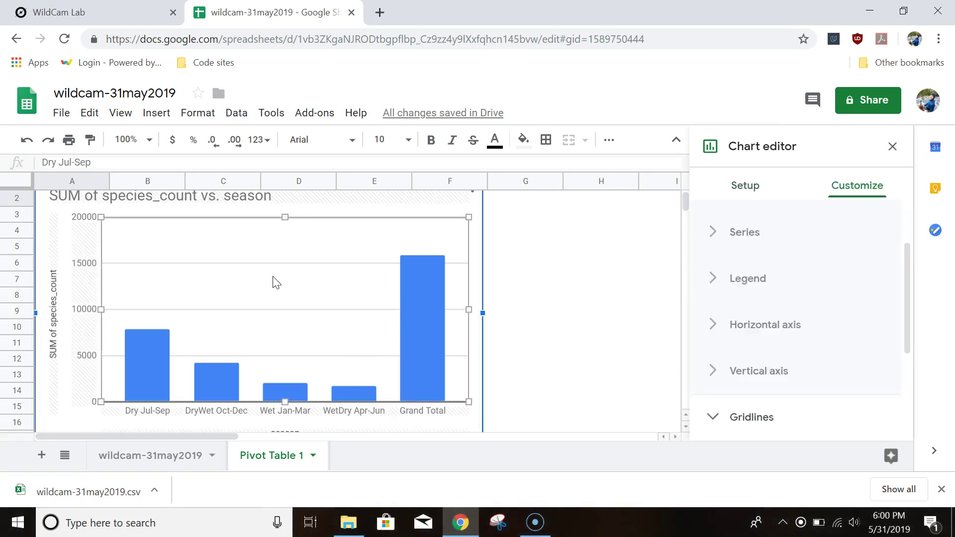
pyautogui.moveTo(48, 243); pyautogui.dragTo(230, 293)
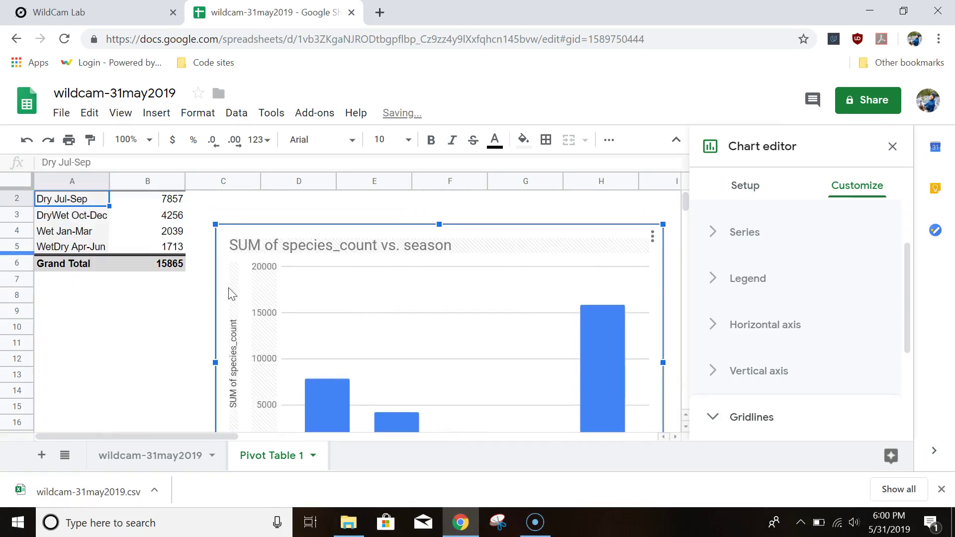
# Set the chart's data range to A1:B5 to leave out the Grand Total row
pyautogui.click(754, 187)
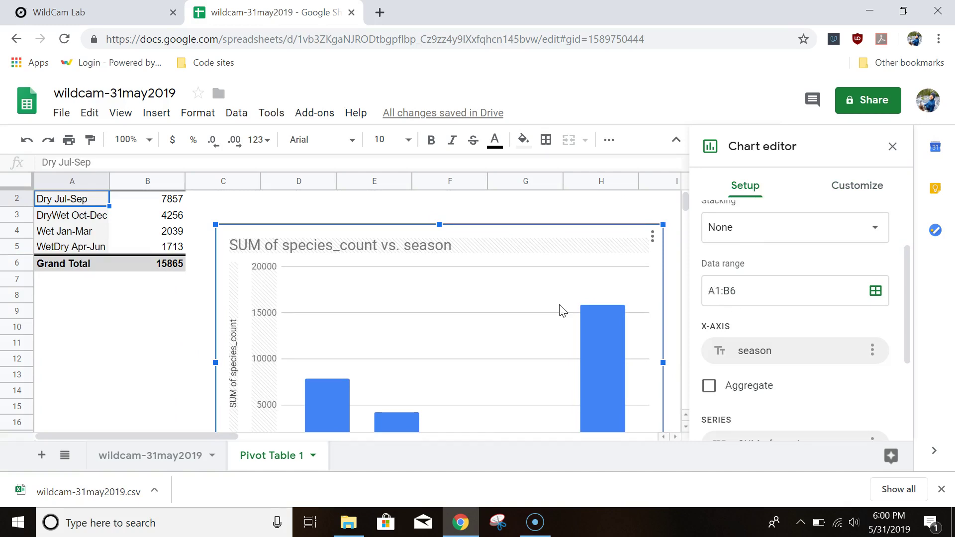
pyautogui.scroll(1, 60, 207)
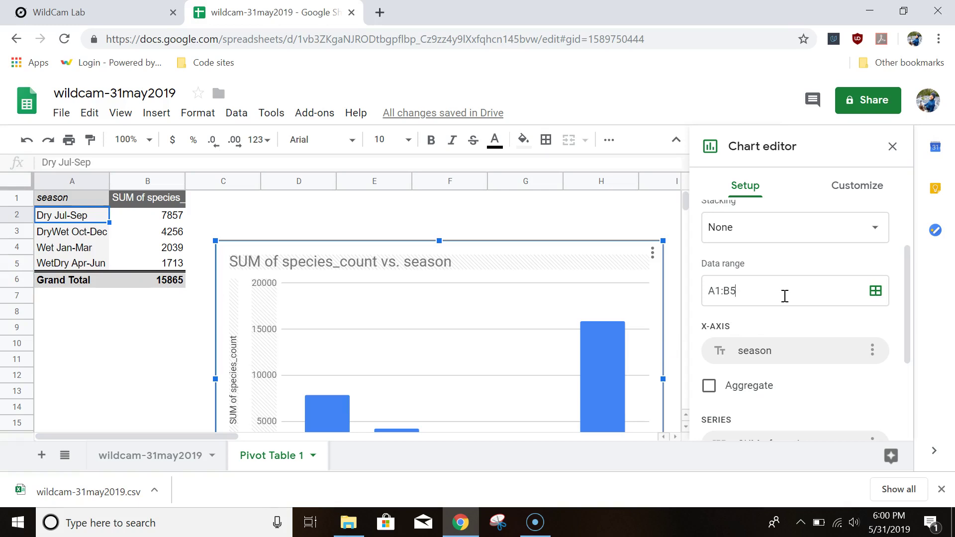
pyautogui.press('Return')
pyautogui.scroll(-3, 539, 314)
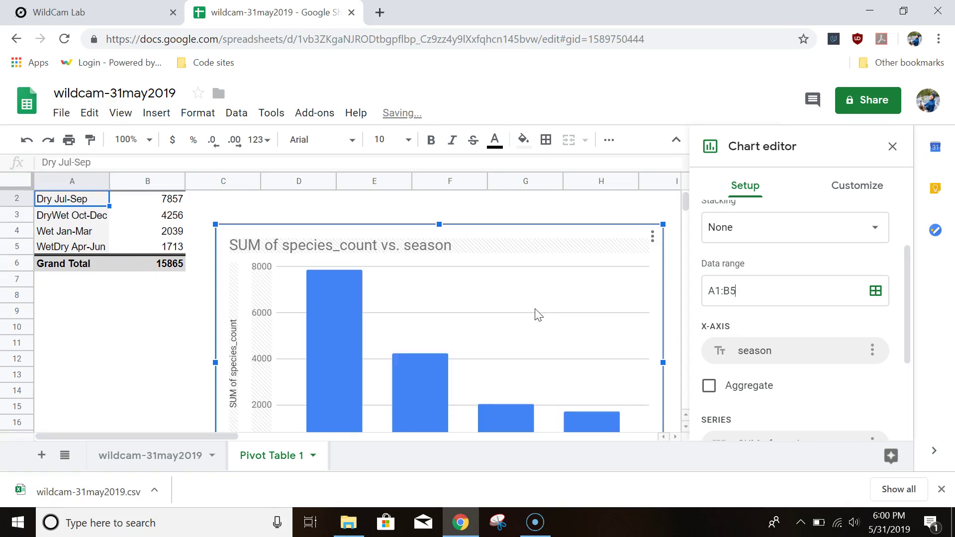
pyautogui.scroll(-1, 539, 315)
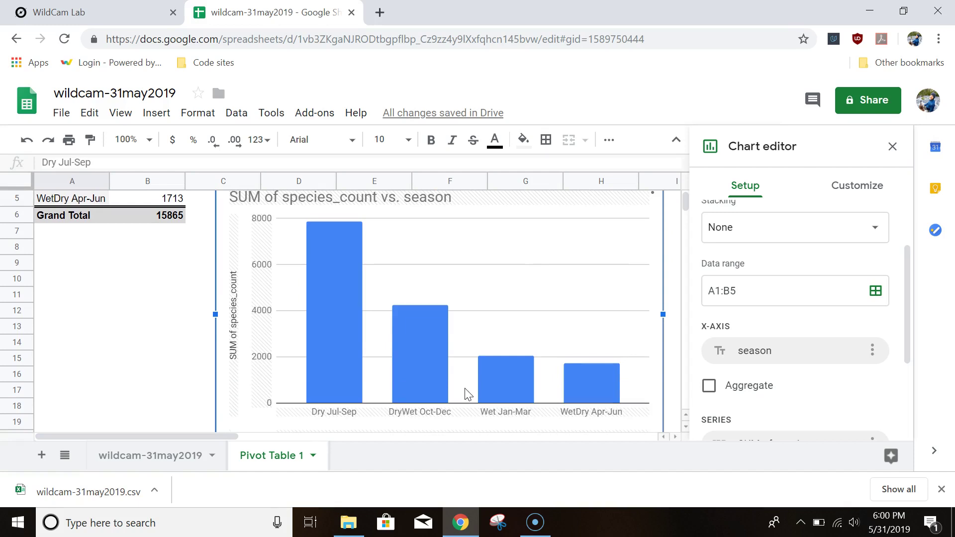
pyautogui.moveTo(336, 389)
pyautogui.moveTo(344, 298)
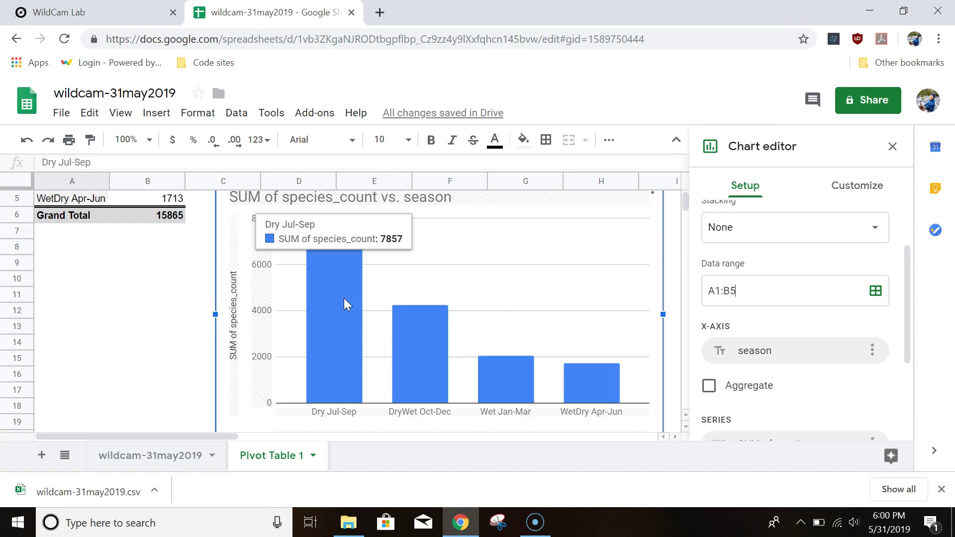